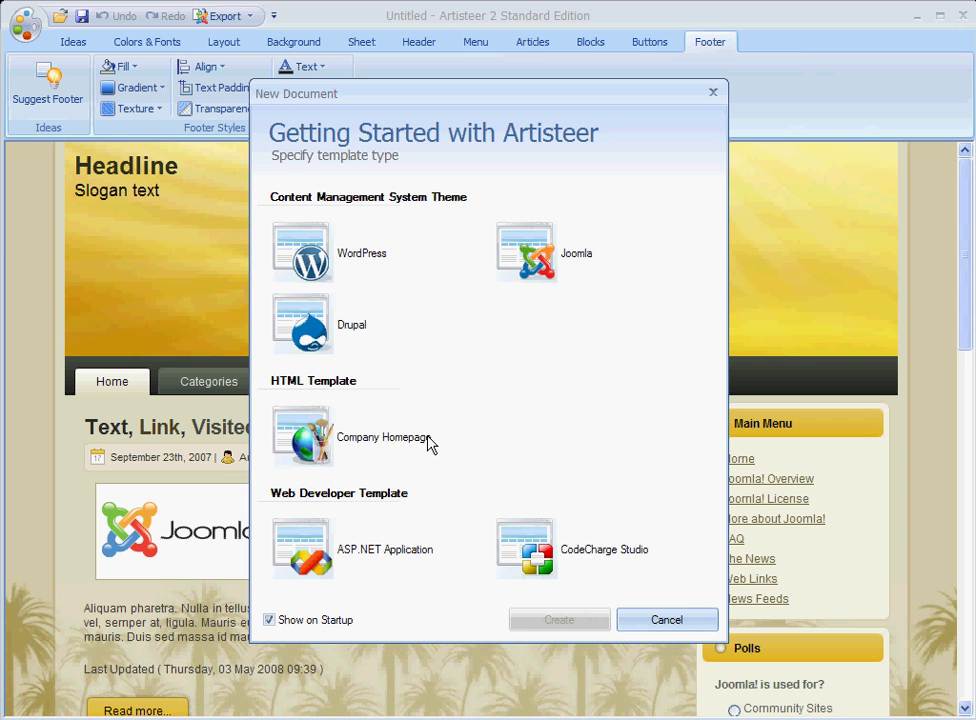
Create a new Joomla template from the New Document dialog.
left_click(528, 255)
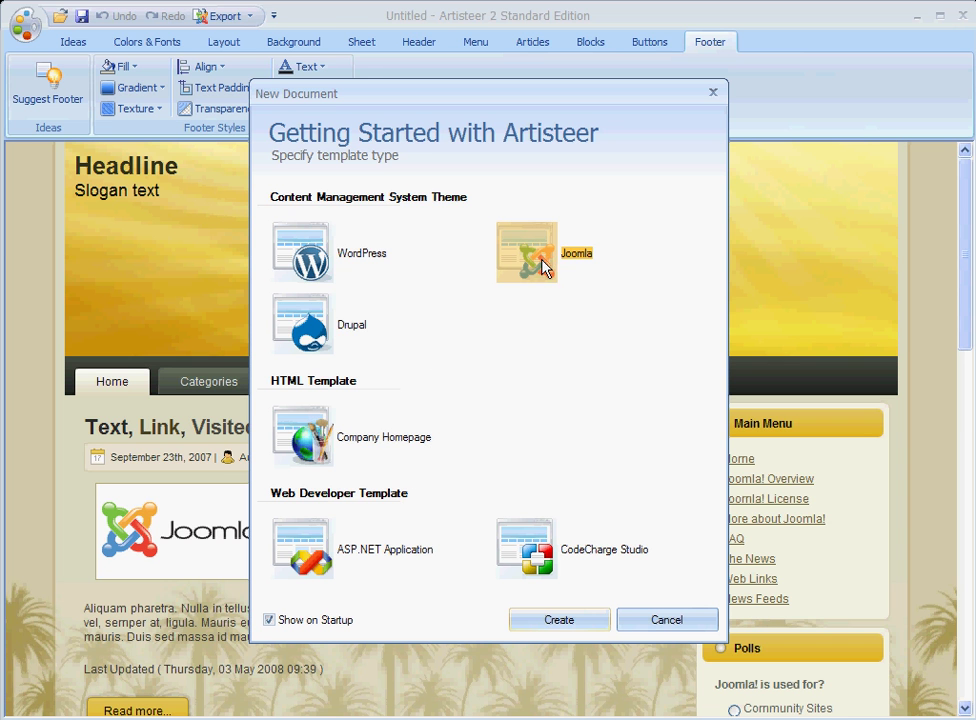
left_click(560, 620)
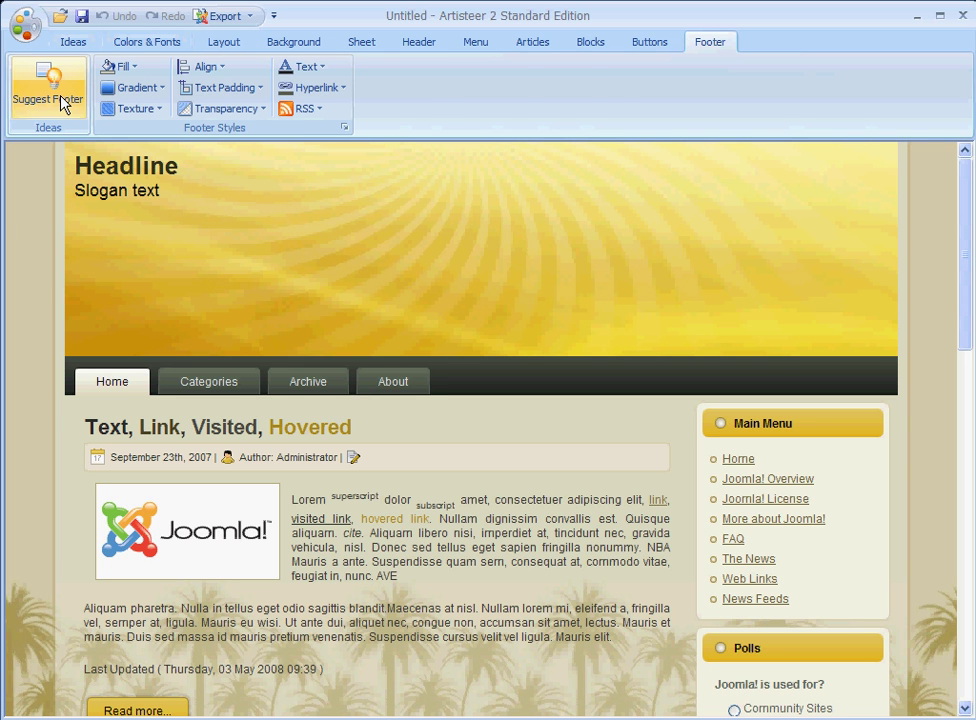
Cycle Suggest Design on the Ideas tab until a teal design with a floral header appears.
left_click(74, 42)
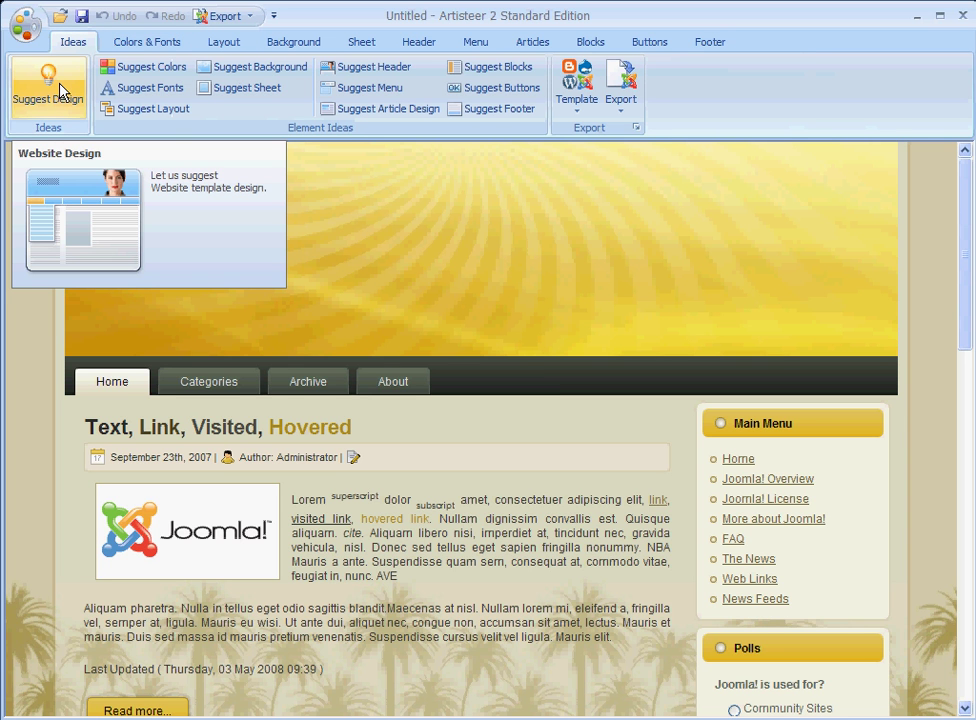
left_click(60, 91)
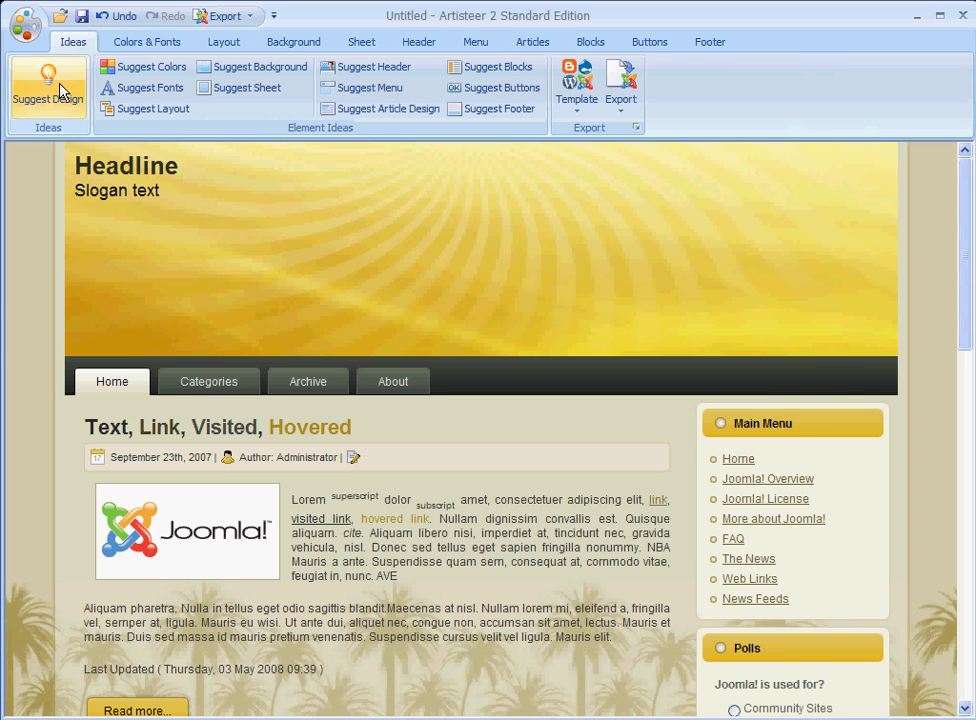
left_click(60, 91)
left_click(60, 91)
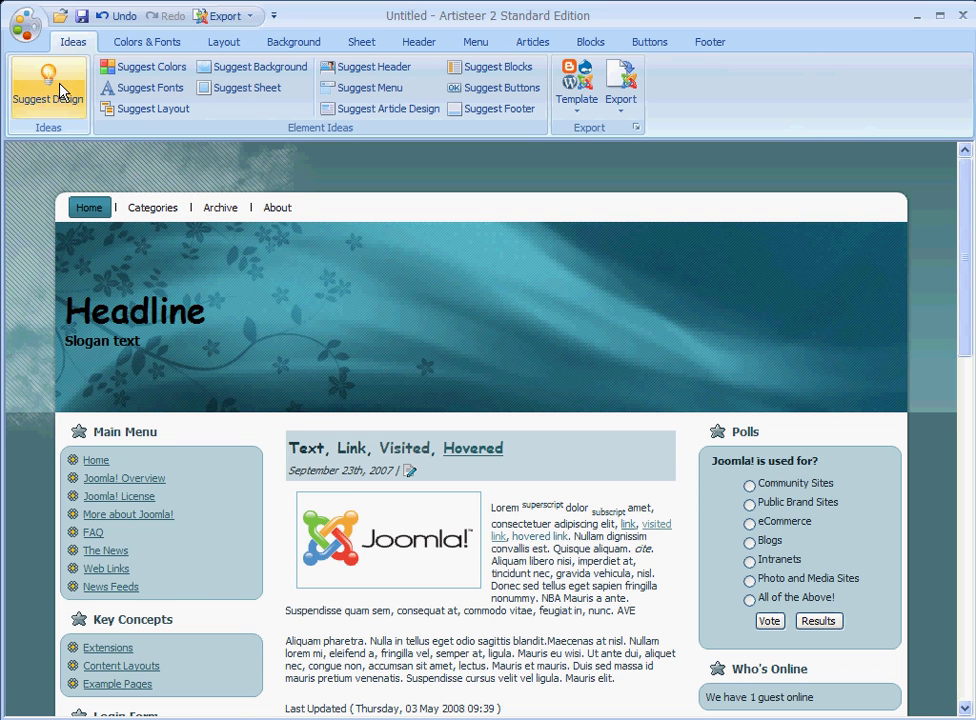
left_click(130, 45)
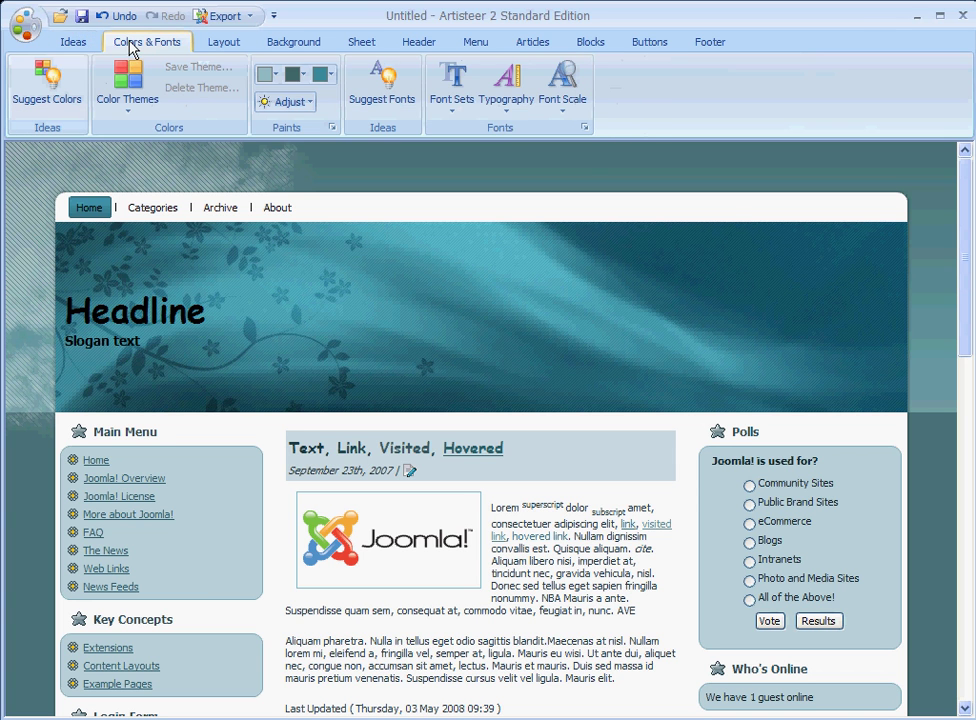
Apply the Sunset colour theme from the Dark Background themes.
left_click(52, 97)
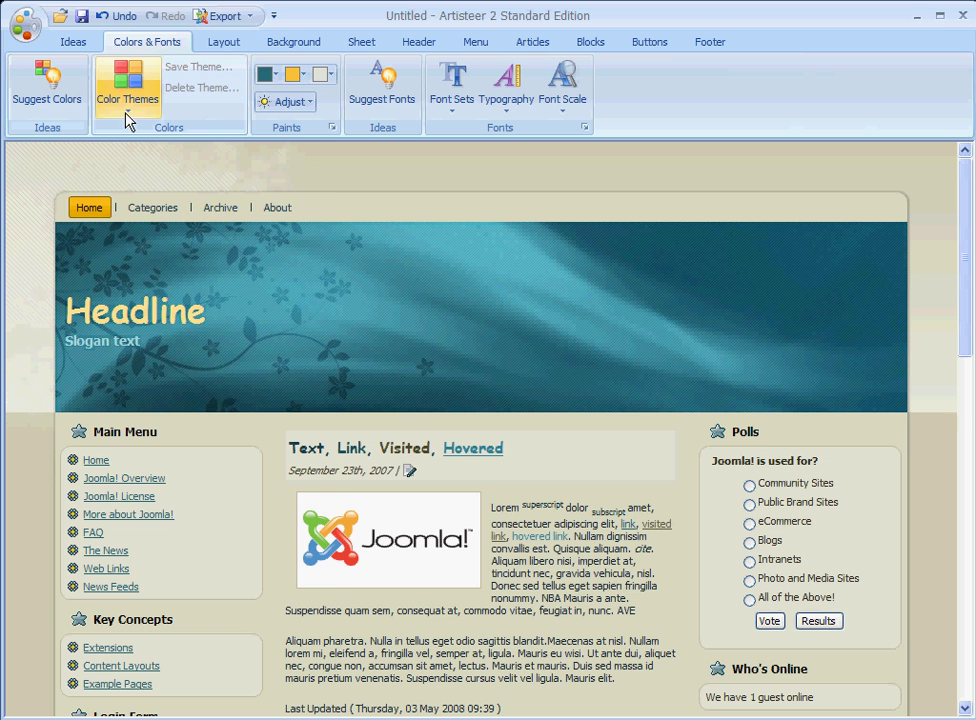
left_click(128, 118)
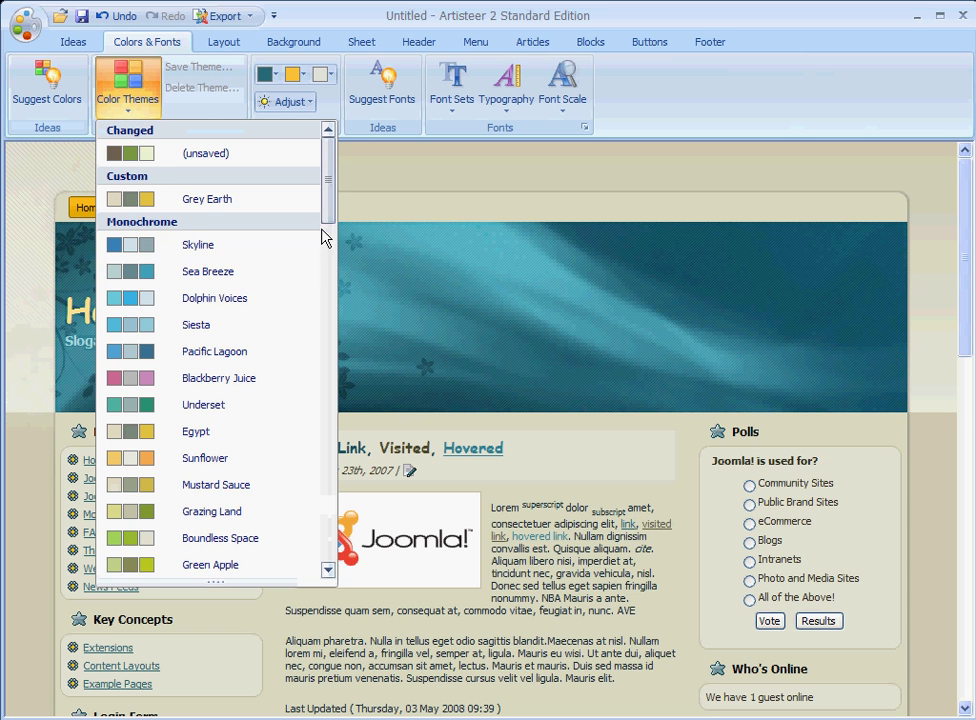
left_click_drag(331, 224, 343, 481)
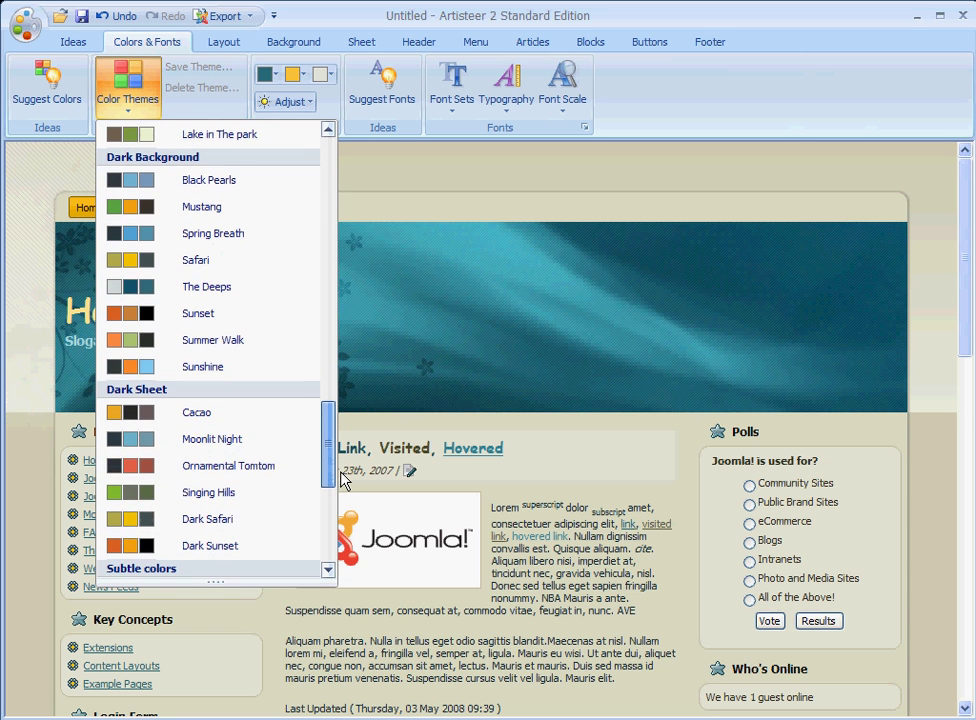
left_click(205, 314)
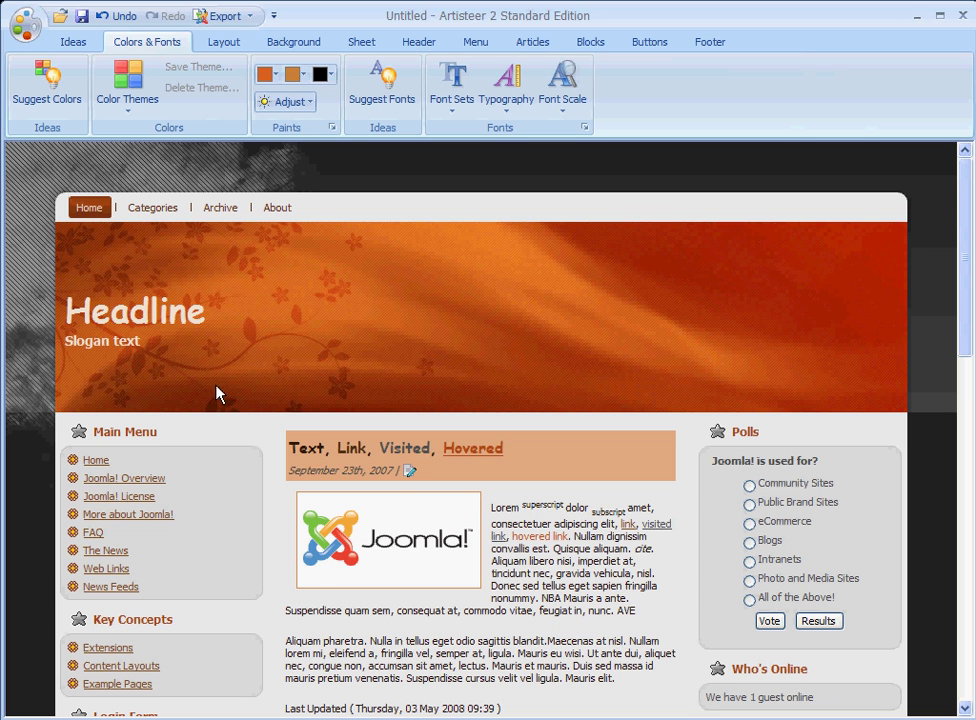
left_click(224, 44)
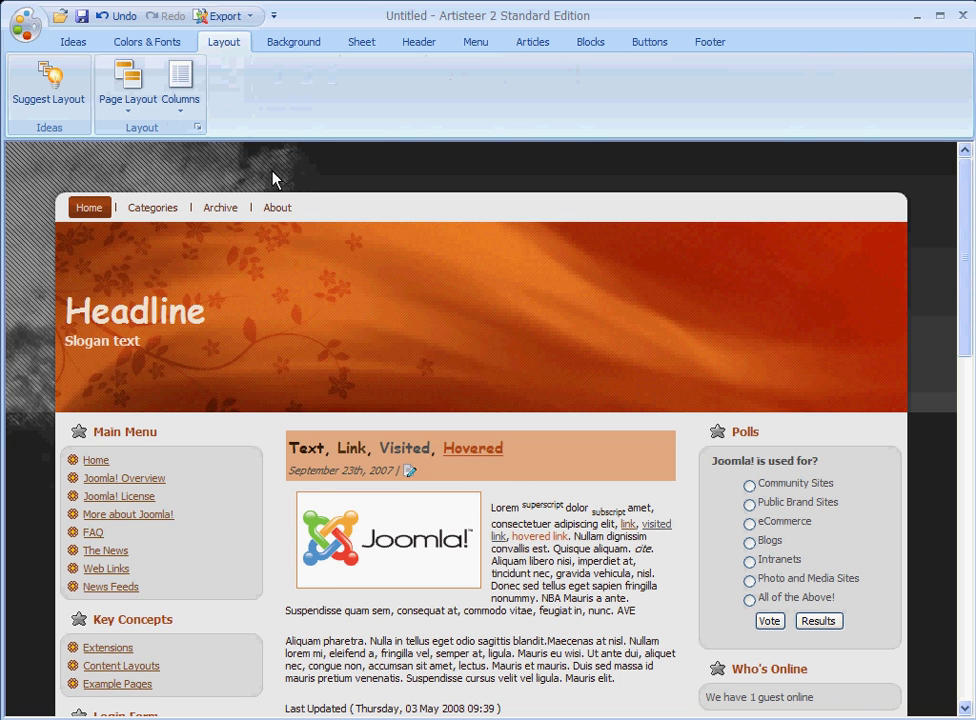
Switch the page to the Two Columns layout with a left sidebar.
left_click(186, 112)
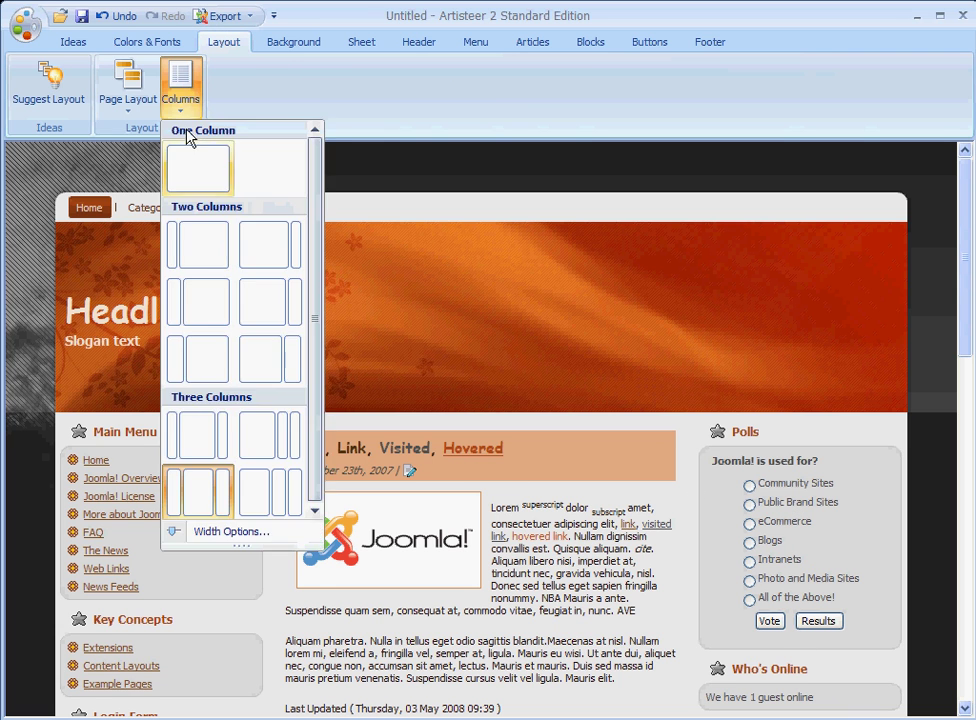
left_click(197, 241)
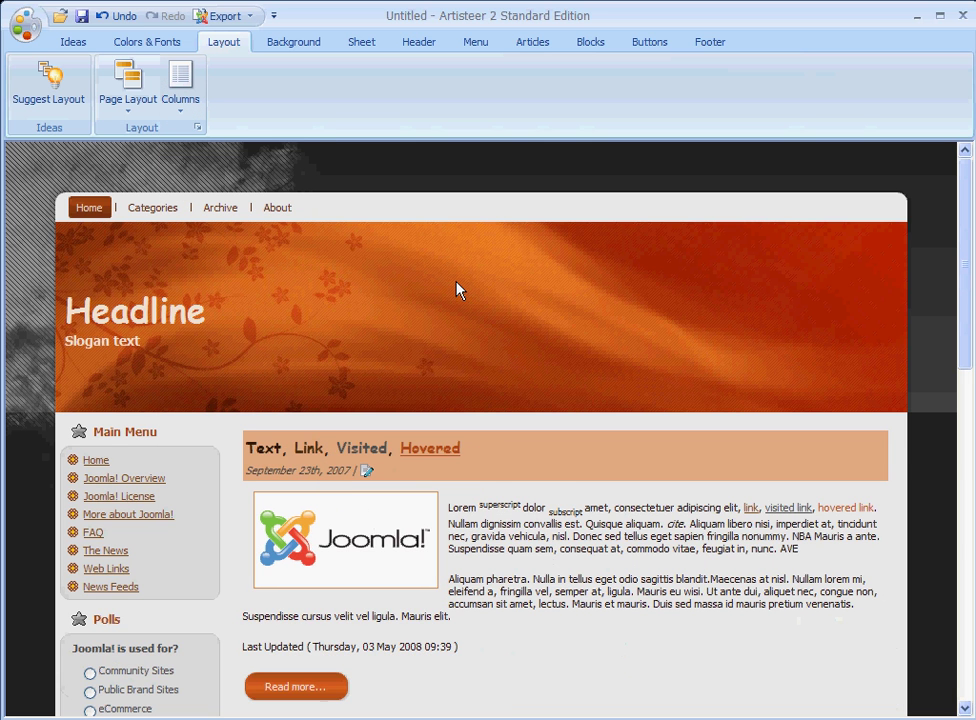
left_click(290, 44)
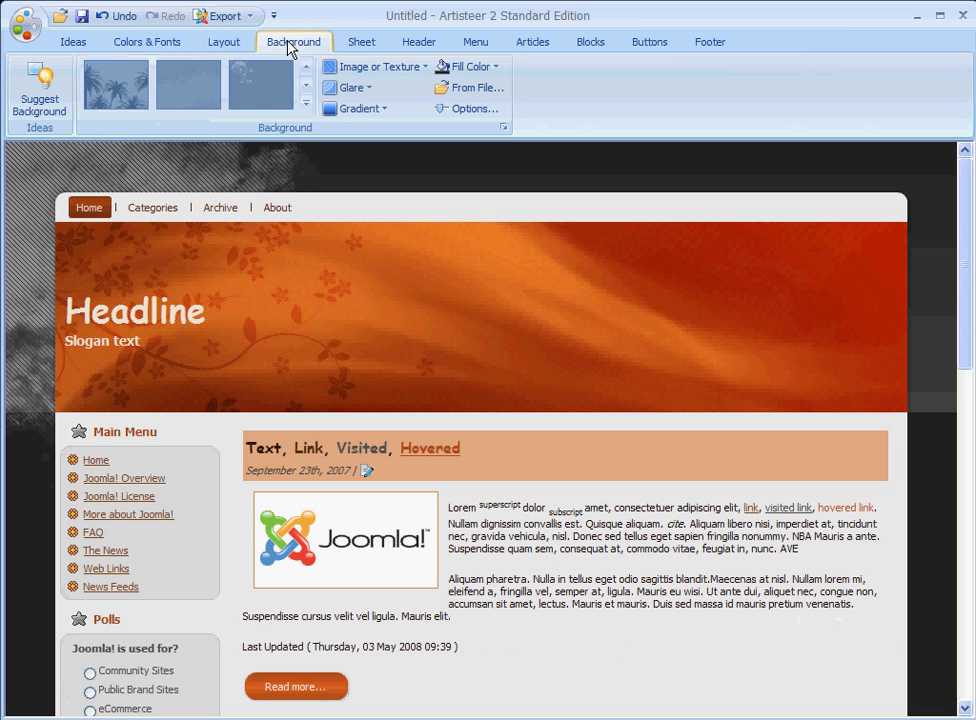
Apply the floral Peculiar glare preset to the page background.
left_click(367, 90)
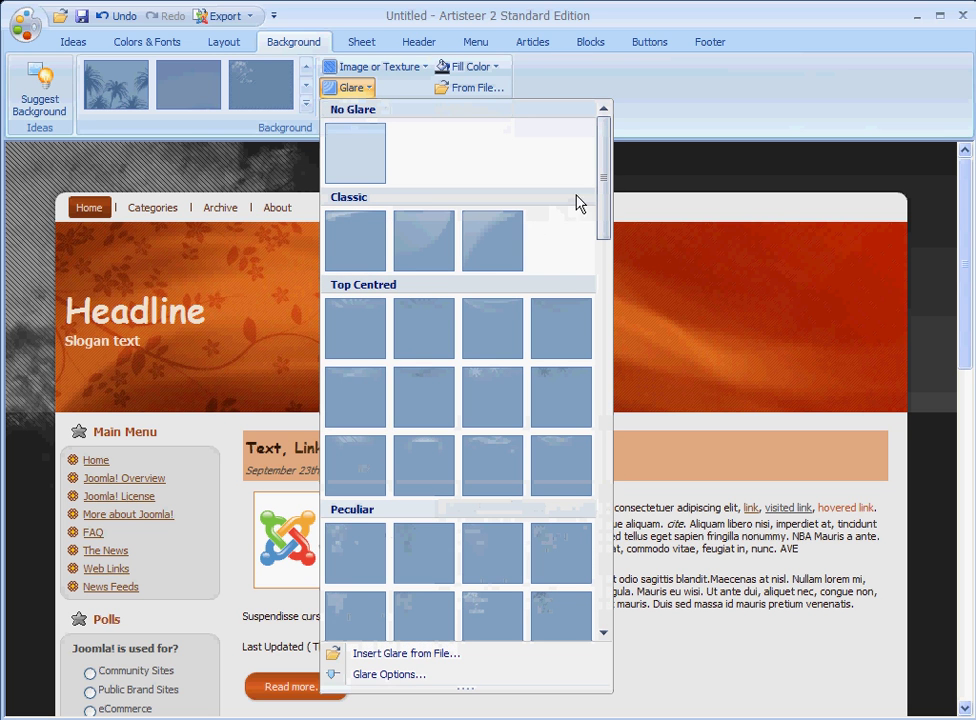
left_click_drag(605, 190, 604, 252)
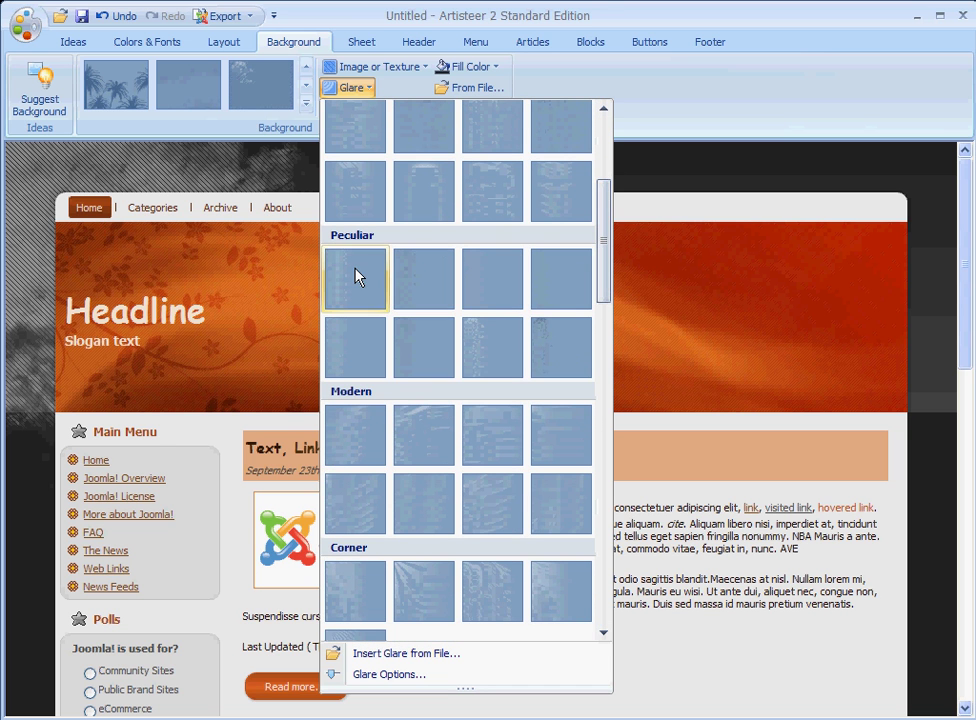
left_click(355, 276)
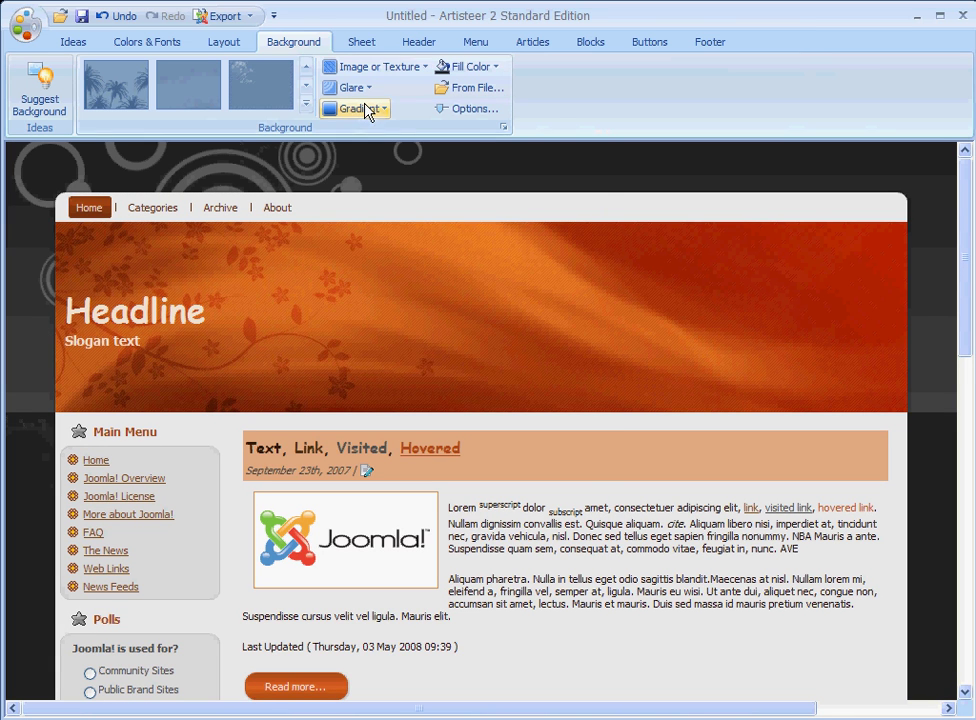
left_click(366, 89)
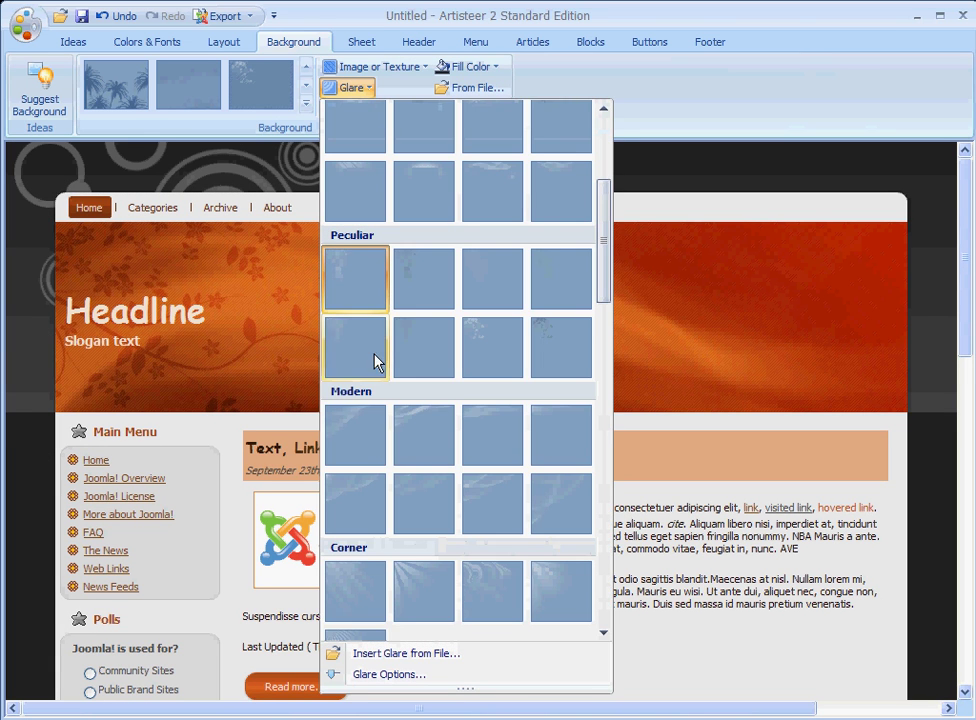
left_click(480, 362)
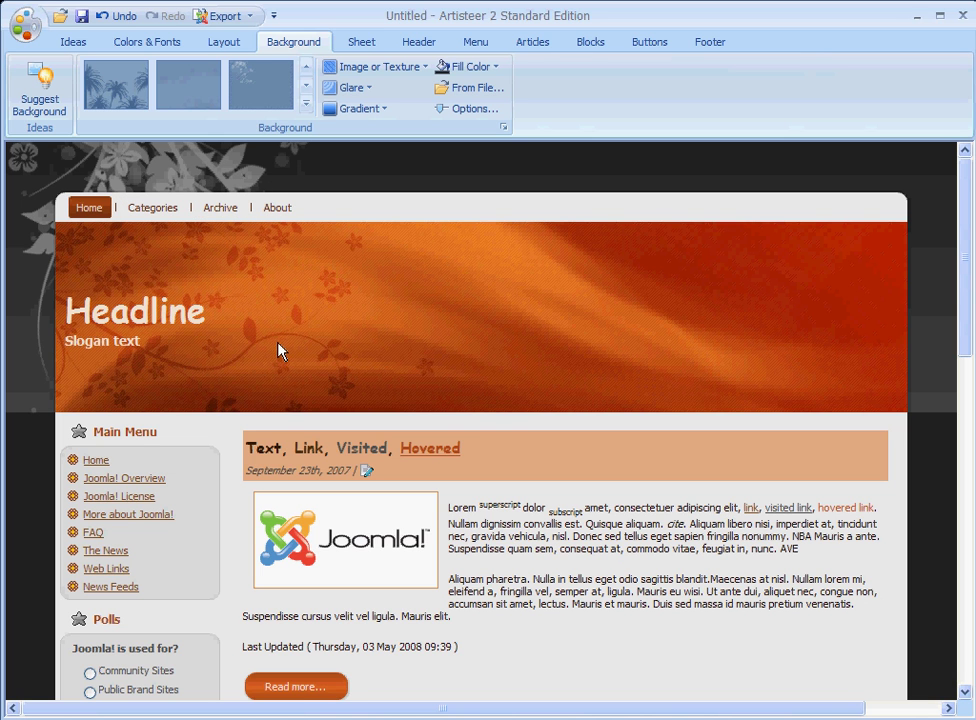
Set the Sheet width to 800 pixels.
left_click(357, 44)
mouse_move(220, 207)
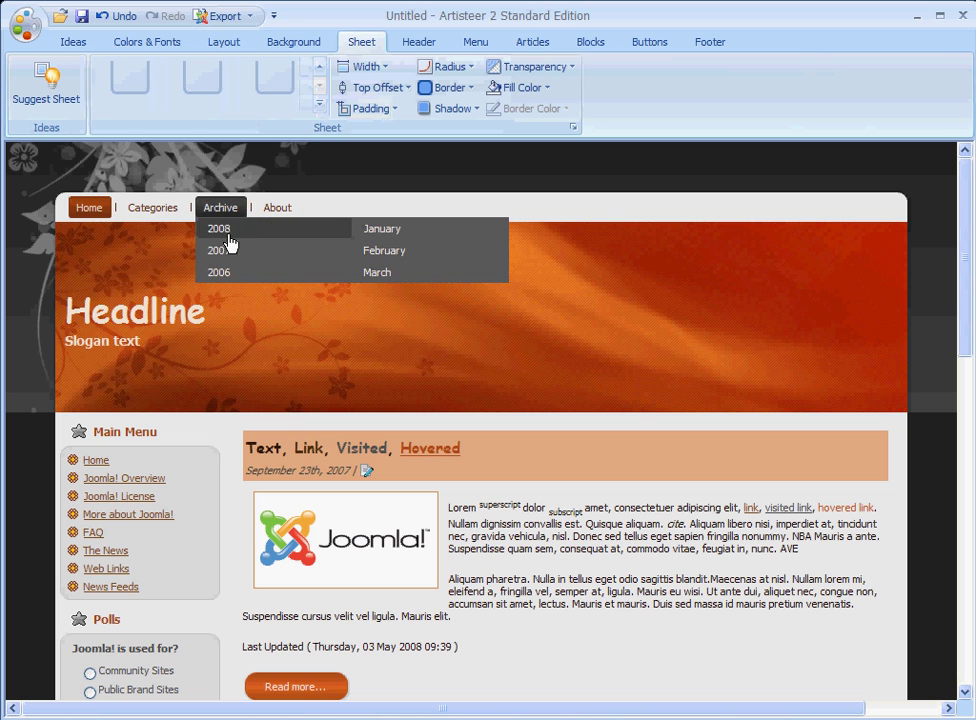
left_click(366, 67)
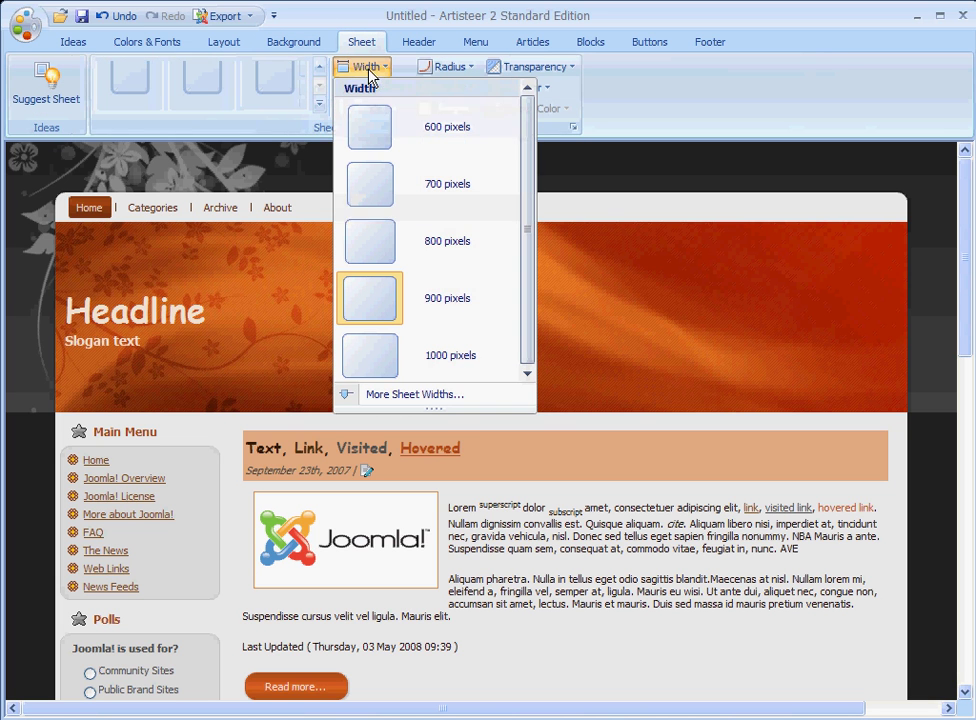
left_click(404, 247)
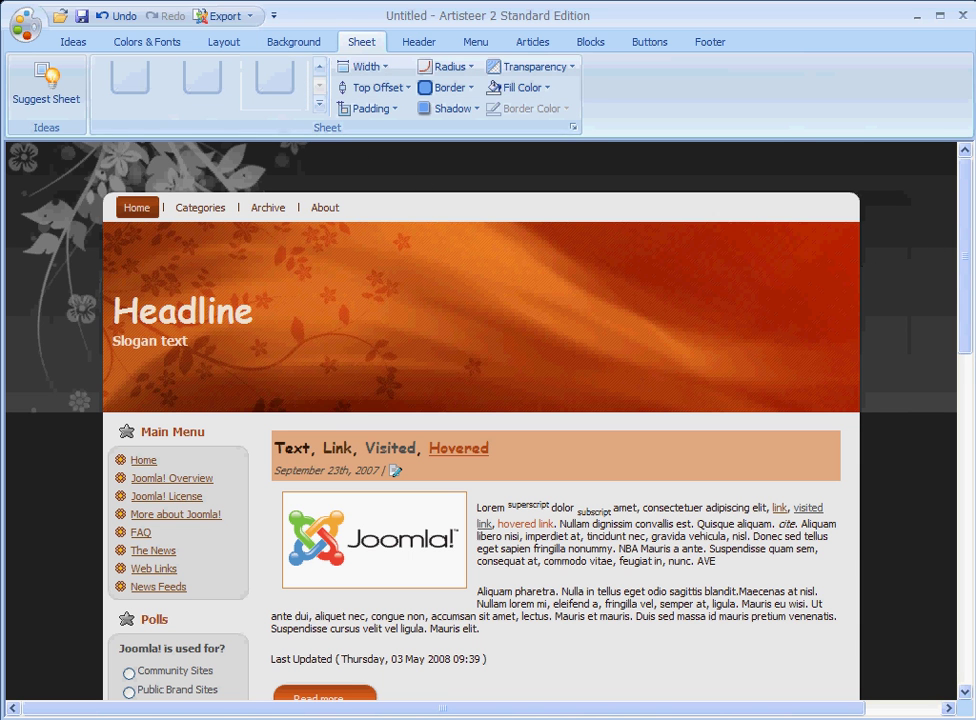
mouse_move(965, 288)
left_mouse_down()
mouse_move(969, 602)
mouse_move(967, 297)
left_mouse_up()
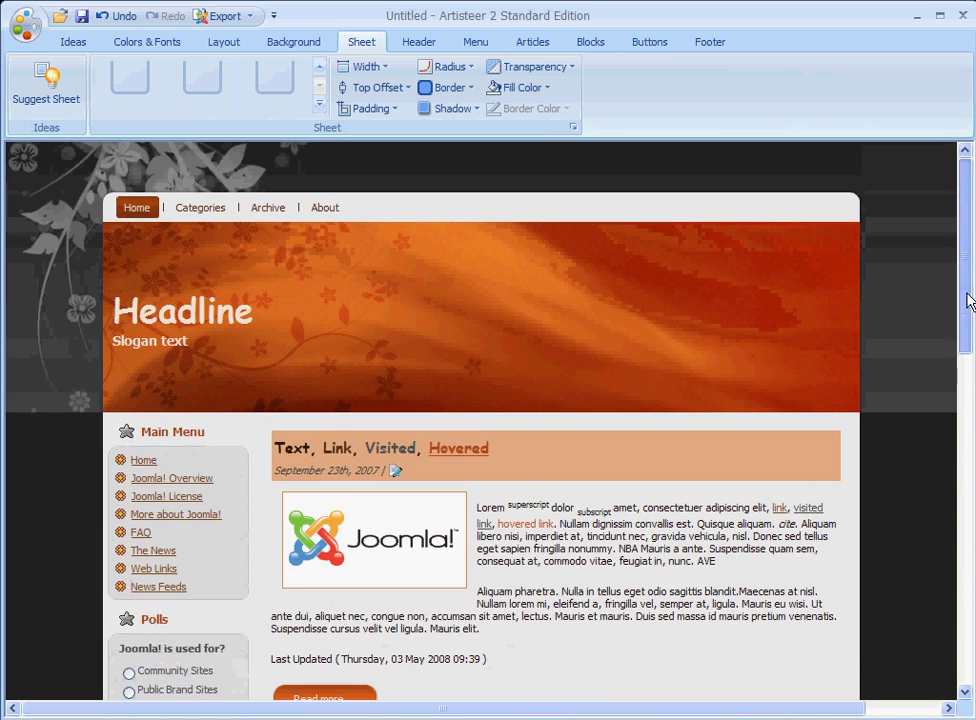
Use the woman in the light suit as the header's foreground photo.
left_click(411, 50)
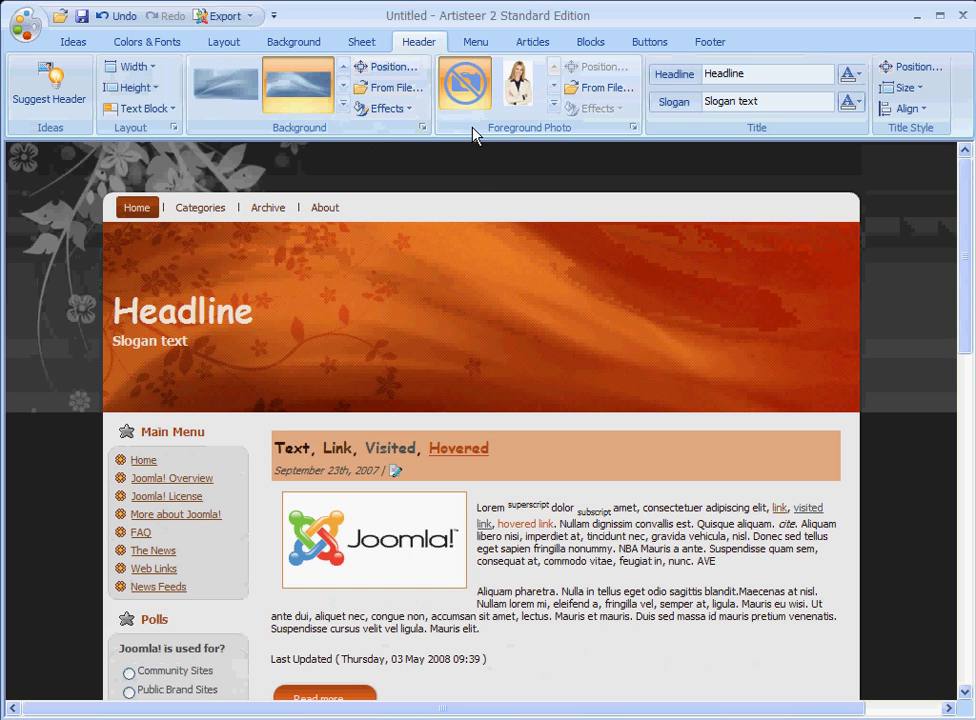
left_click(553, 108)
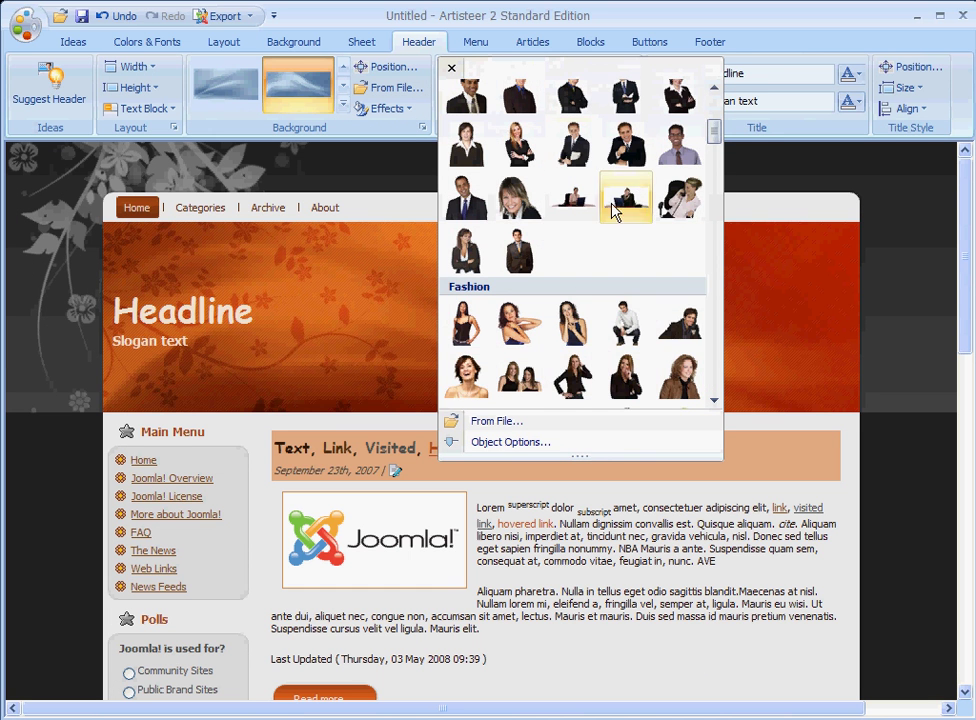
left_click_drag(712, 138, 712, 124)
left_click(583, 173)
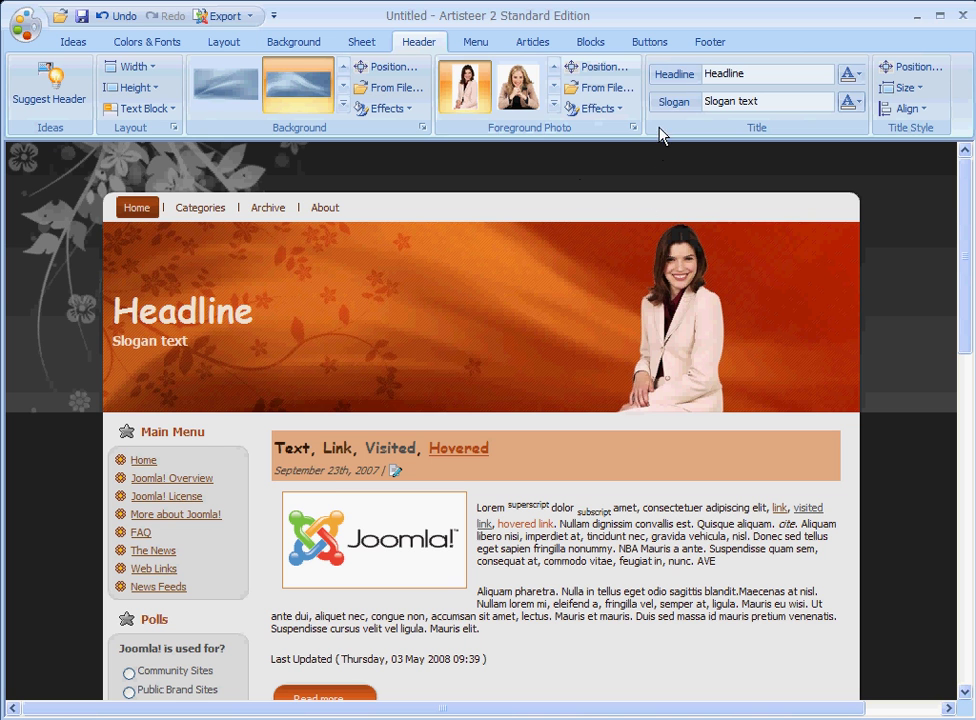
left_click(478, 45)
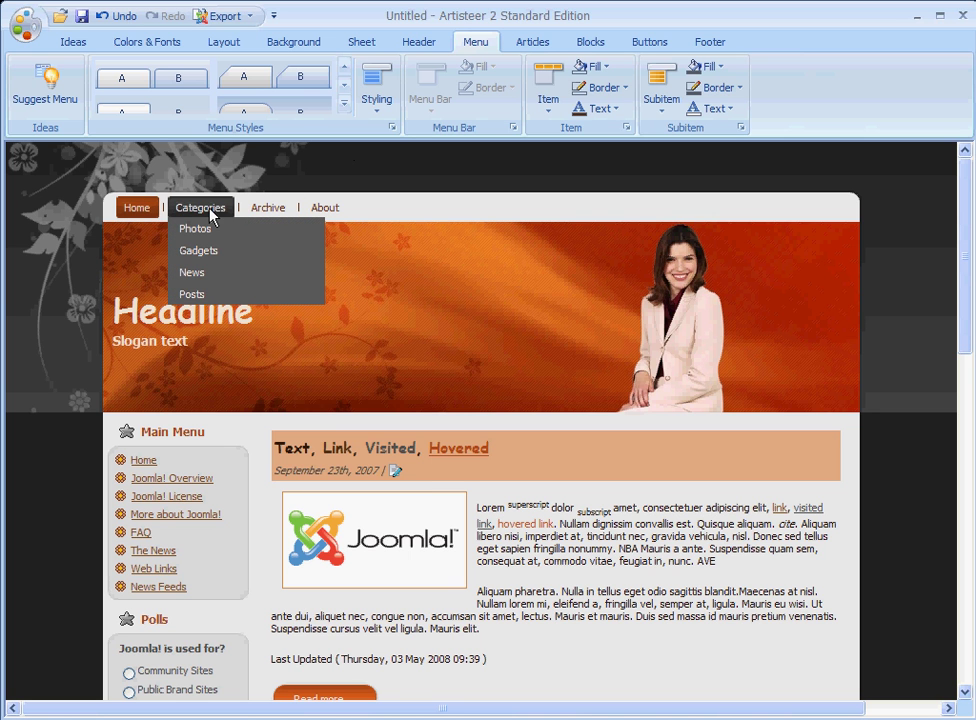
Apply the first tabbed style from the Menu Styles gallery to the navigation.
left_click(188, 78)
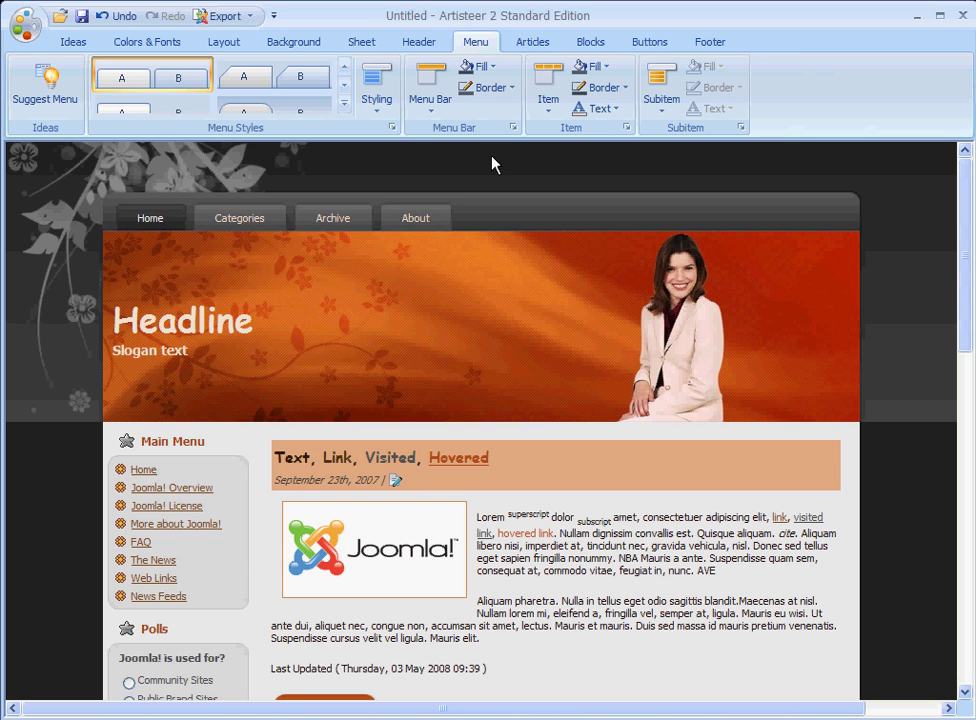
scroll(729, 375, "down", 2)
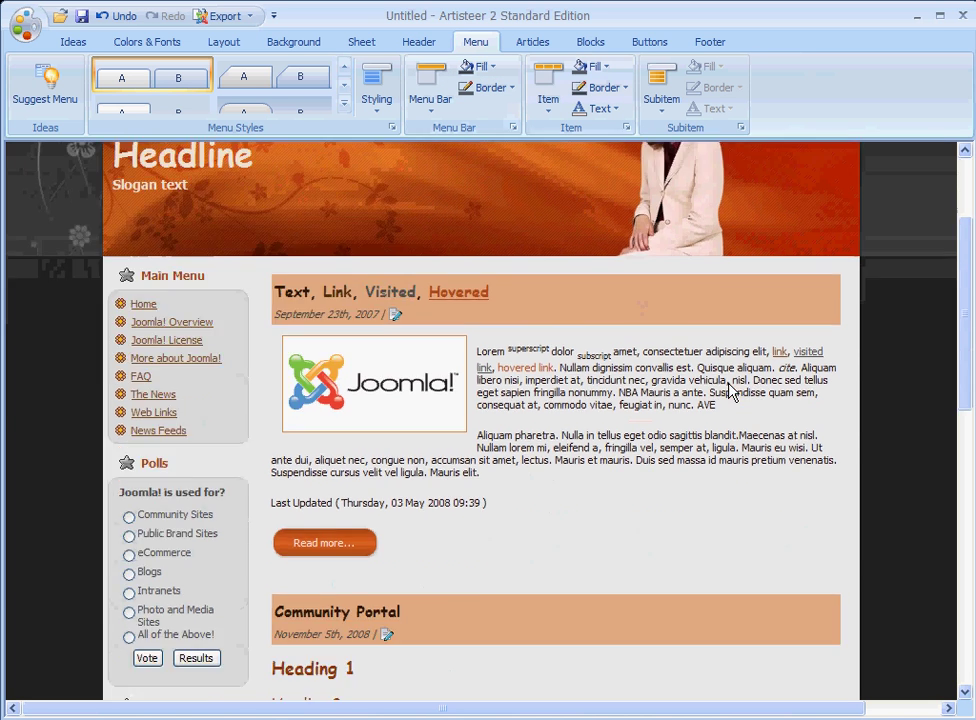
scroll(729, 392, "up", 2)
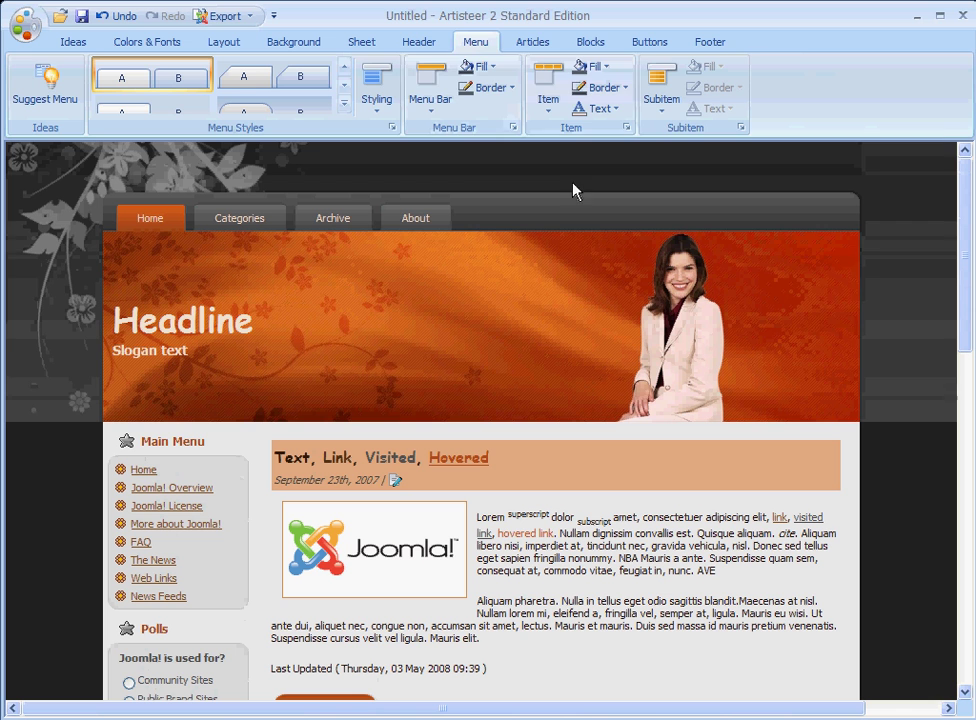
left_click(549, 50)
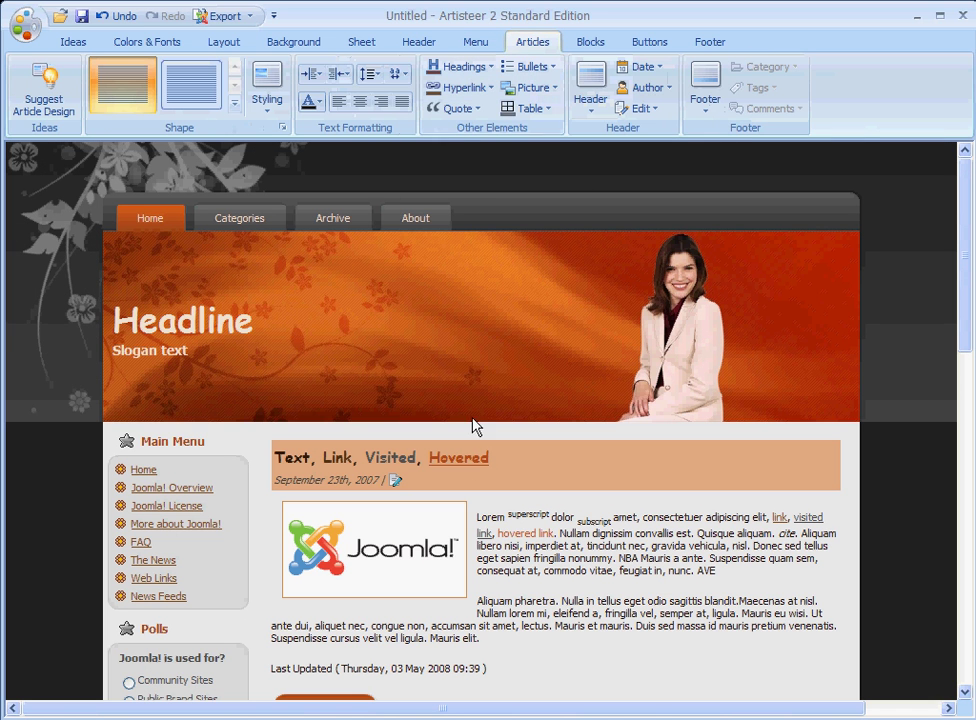
Look over the Block, Button and Footer design options.
left_click(590, 42)
left_click(649, 42)
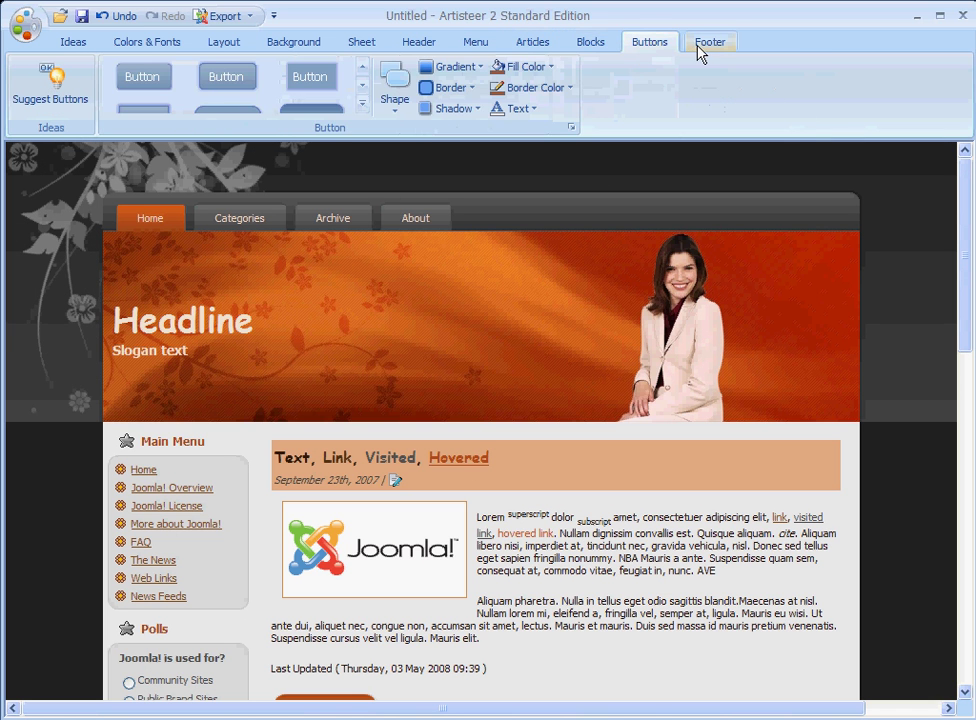
left_click(705, 45)
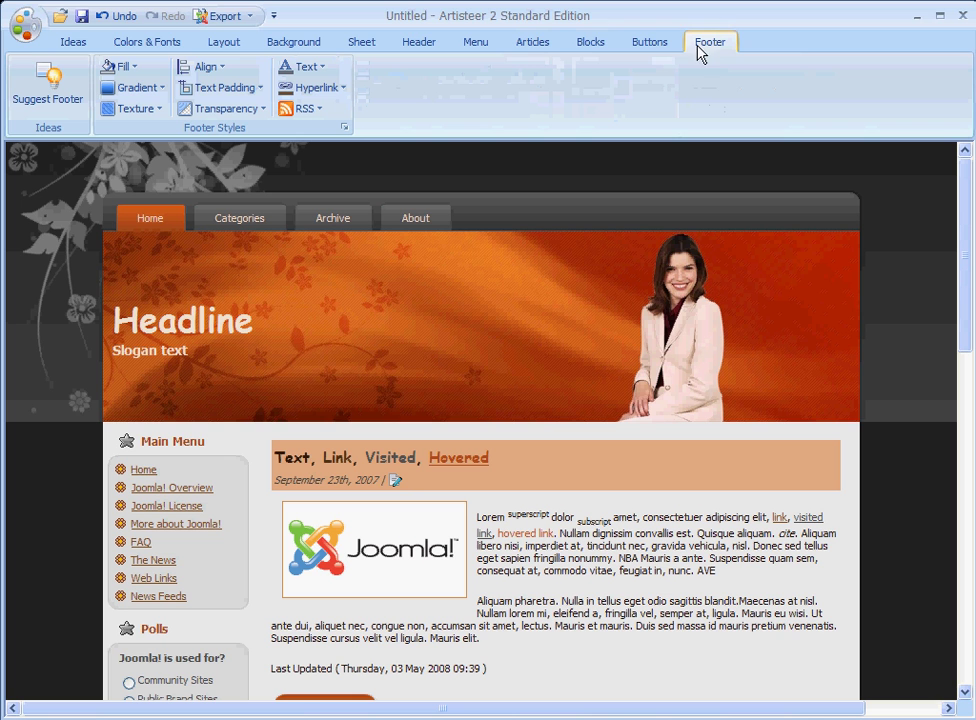
Export the template as a folder named 'My template', overwriting the existing copy.
left_click(215, 18)
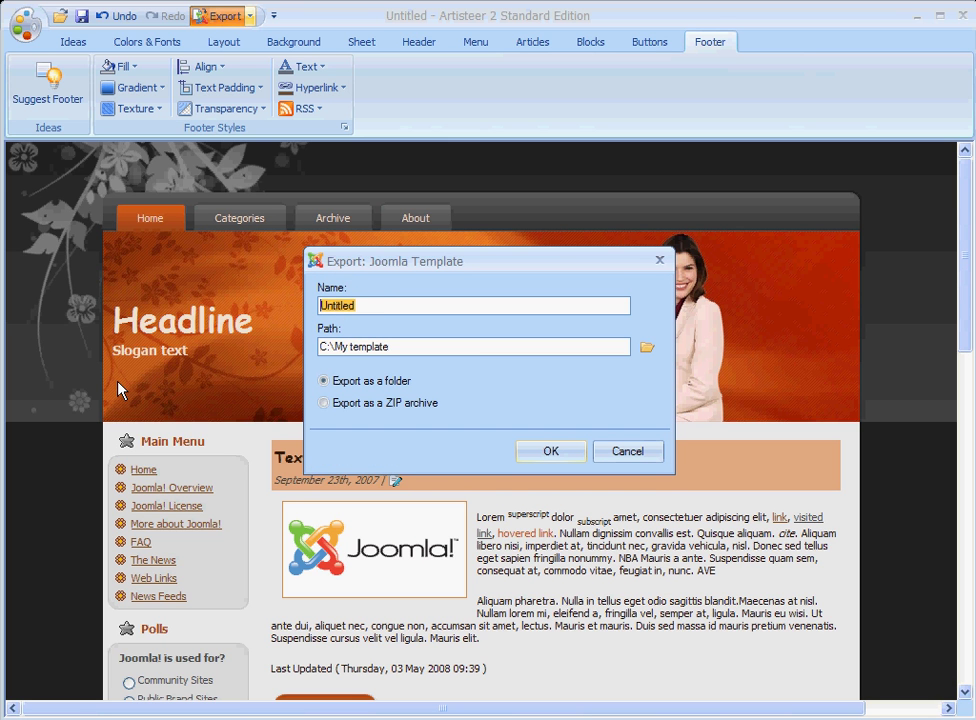
type("My template")
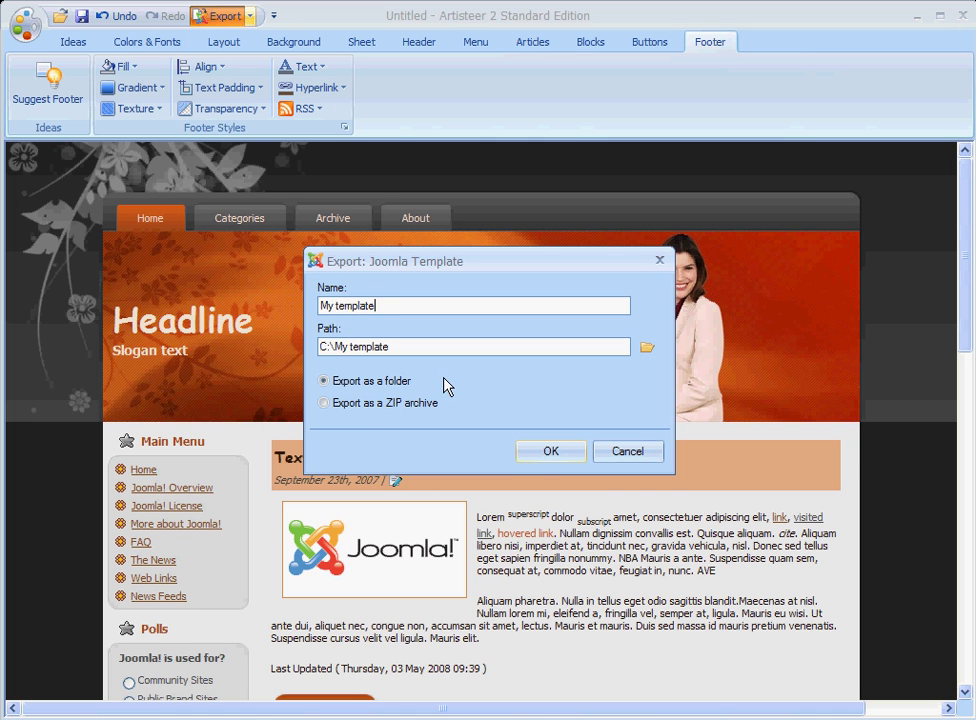
left_click(541, 449)
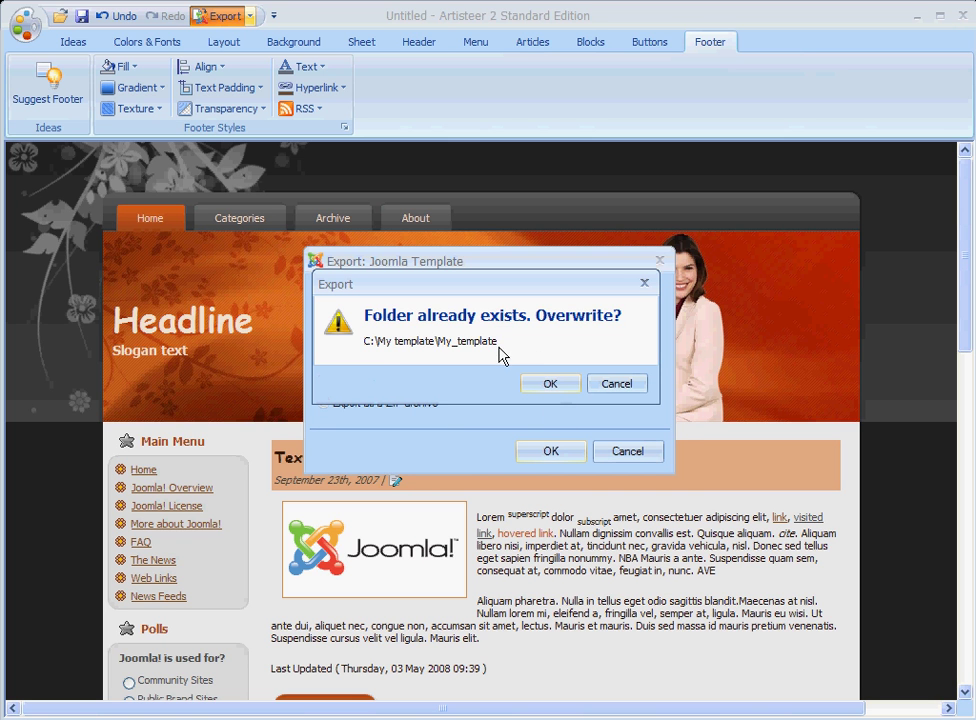
left_click(548, 391)
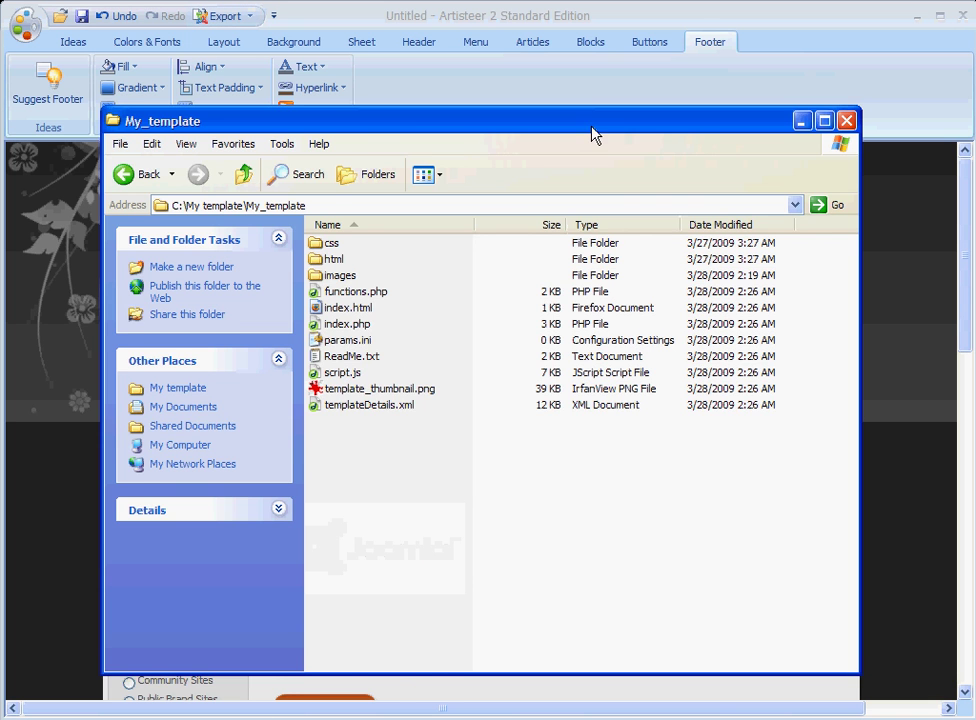
Reposition the My_template Explorer window to inspect its files, then return to Artisteer.
left_click_drag(593, 130, 592, 97)
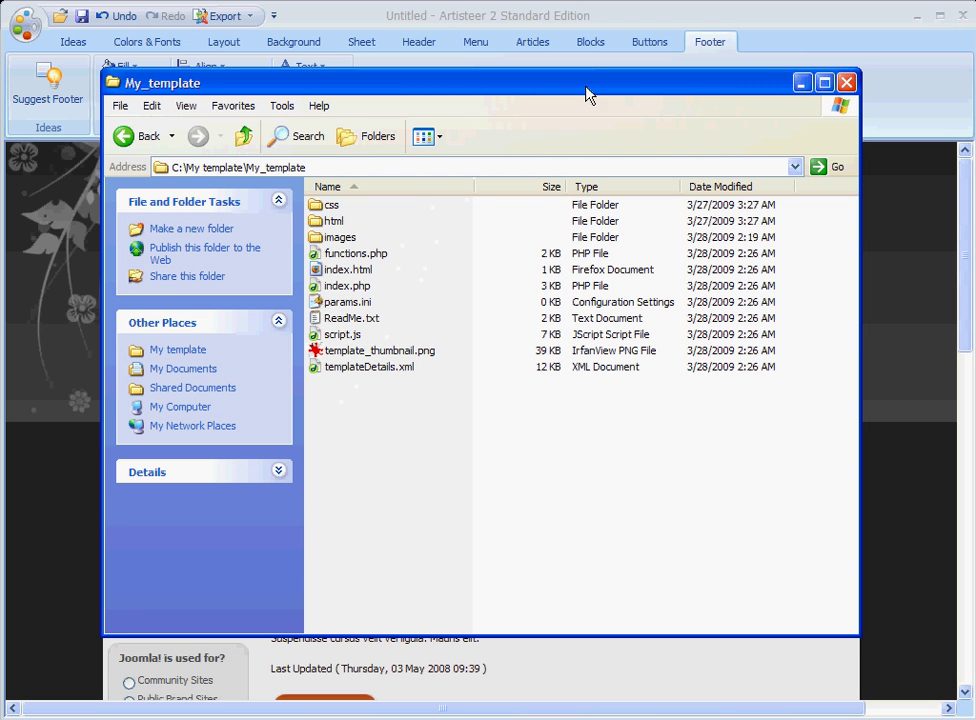
left_click_drag(587, 93, 598, 77)
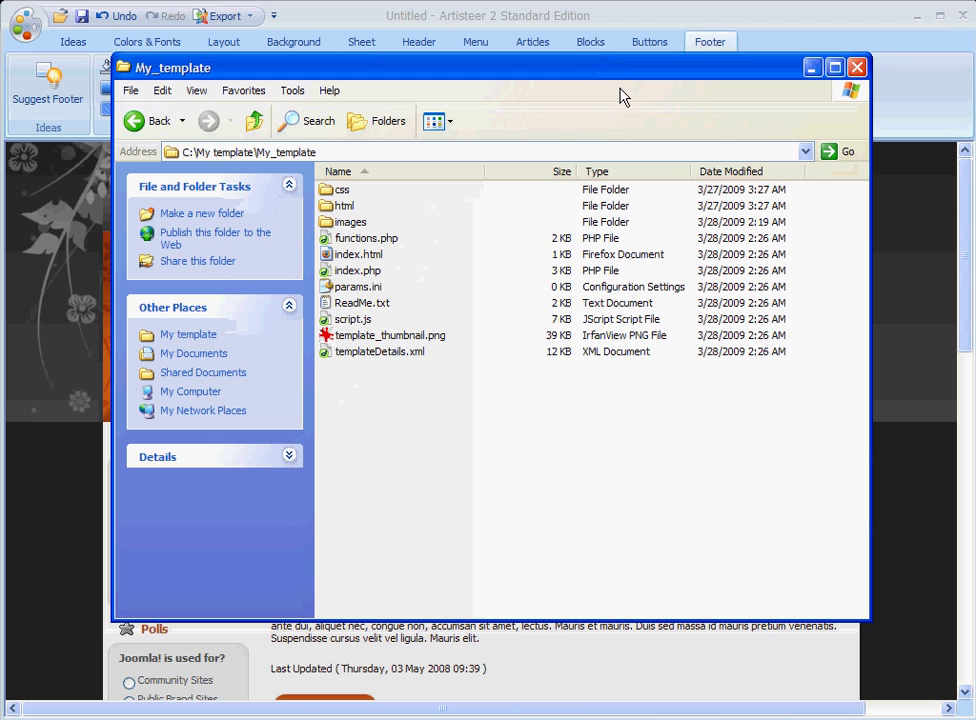
left_click(696, 20)
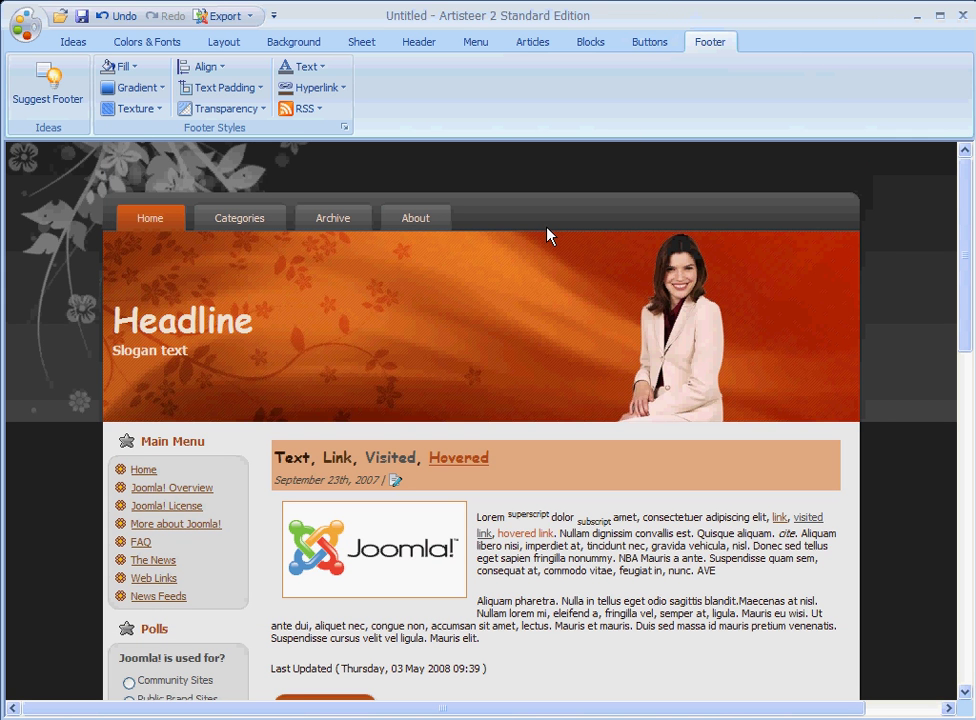